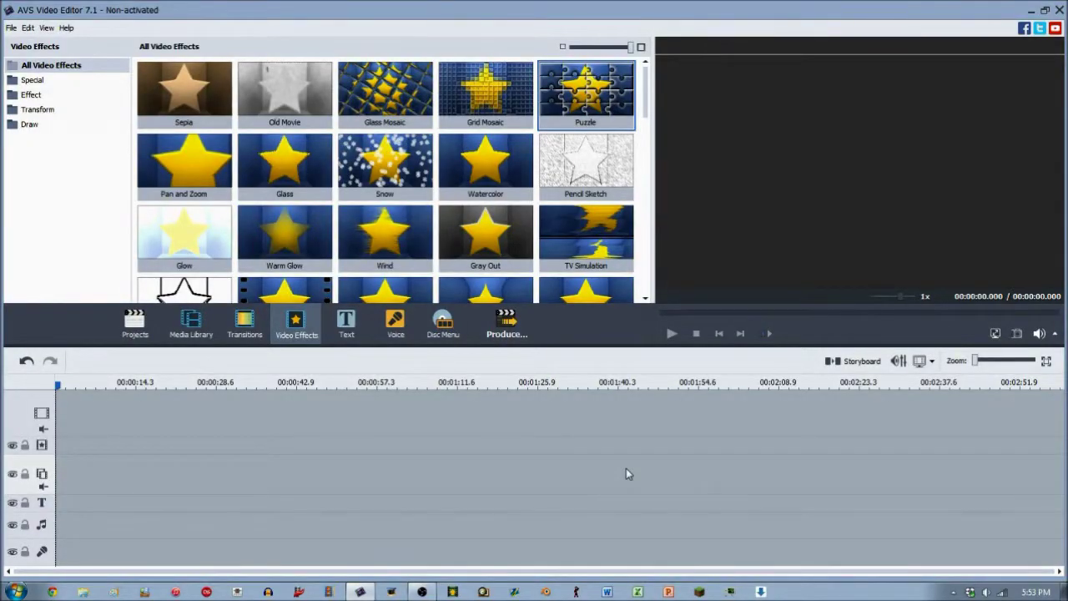
# Step: Play the Puzzle thumbnail's sample animation from the Video Effects collection
pyautogui.click(586, 115)
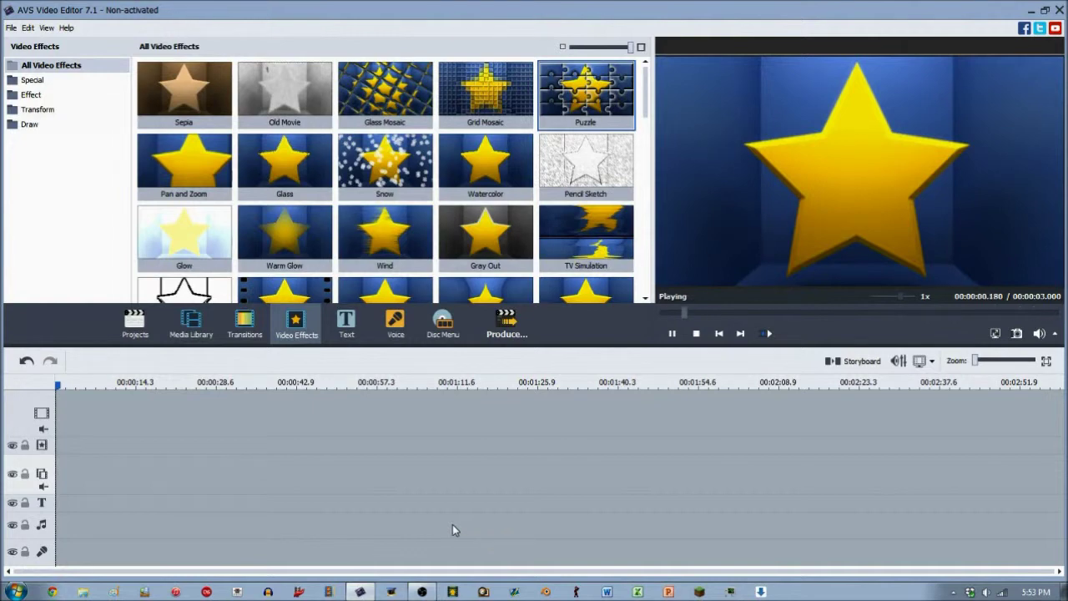
# Step: Find and preview the Video Background 152 grunge clip in the Media Library
pyautogui.click(181, 333)
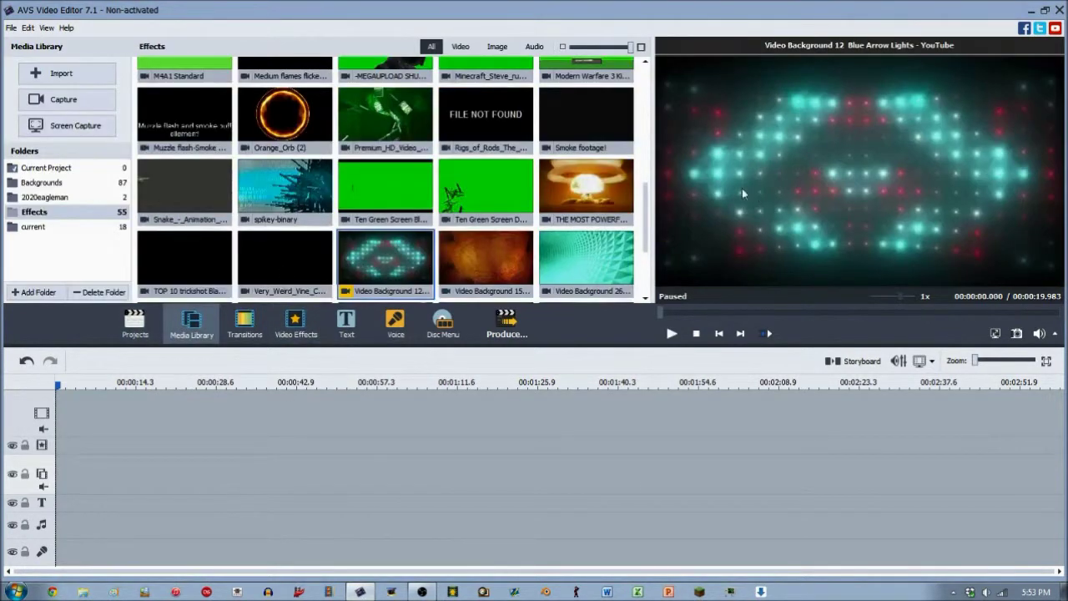
pyautogui.scroll(-2, 646, 225)
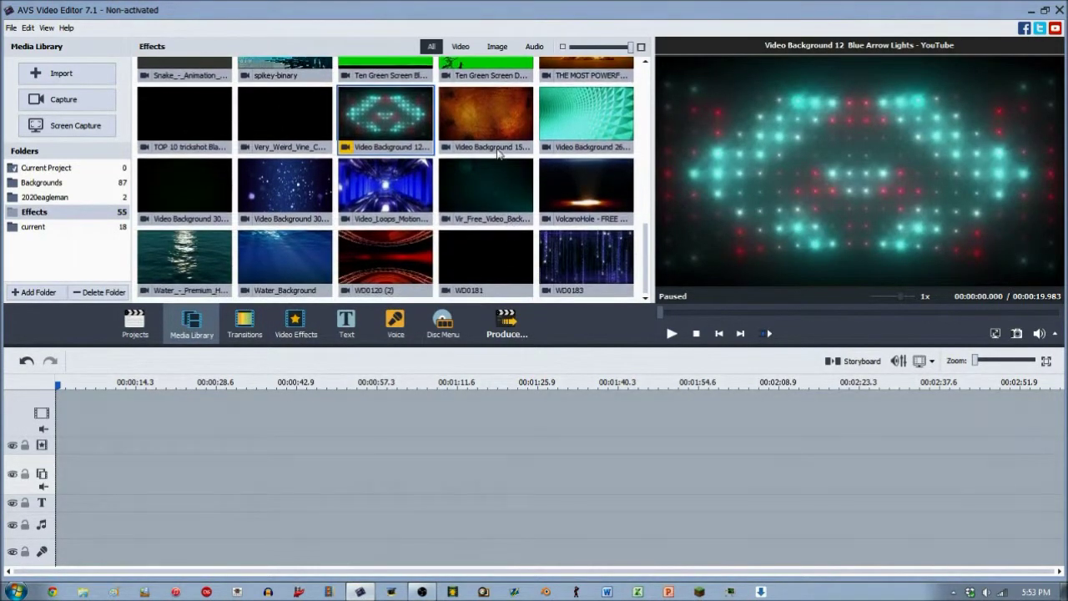
pyautogui.click(496, 138)
pyautogui.click(672, 332)
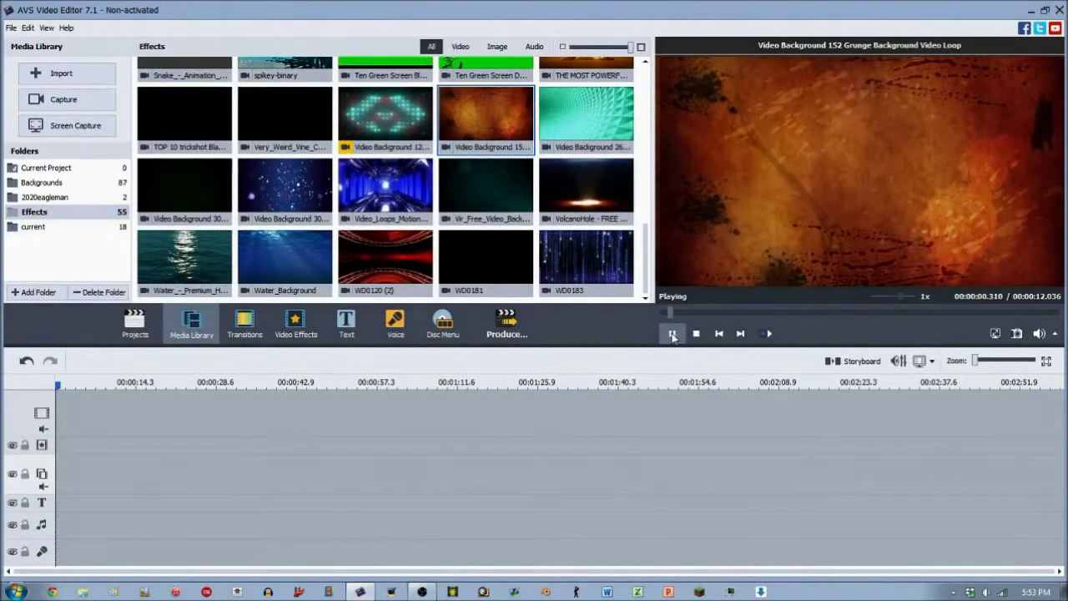
pyautogui.click(672, 333)
# Step: Place the grunge clip at the start of the timeline's video track
pyautogui.moveTo(504, 153); pyautogui.dragTo(240, 425)
pyautogui.click(296, 323)
pyautogui.click(607, 125)
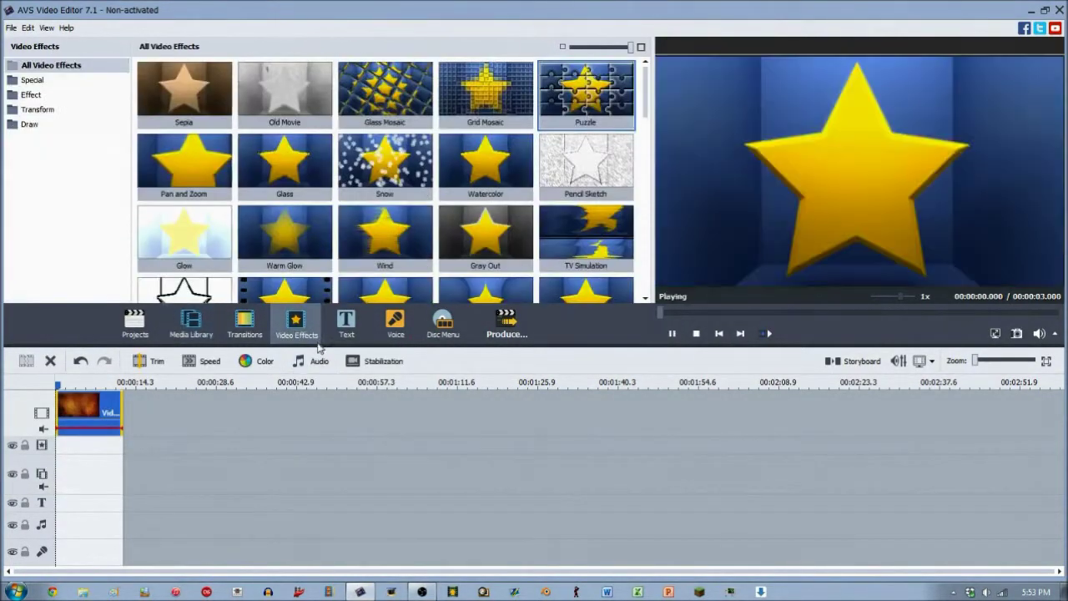
# Step: Drop the Puzzle effect onto the effects track under the grunge clip, shifted slightly earlier
pyautogui.moveTo(608, 125); pyautogui.dragTo(193, 442)
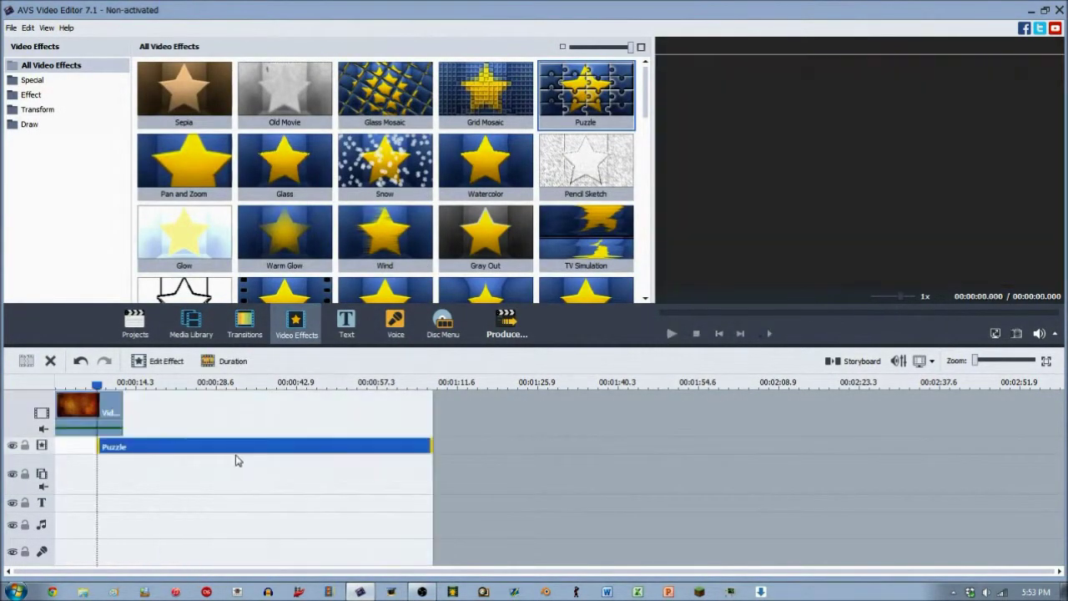
pyautogui.moveTo(372, 449); pyautogui.dragTo(109, 447)
pyautogui.moveTo(990, 361); pyautogui.dragTo(1028, 360)
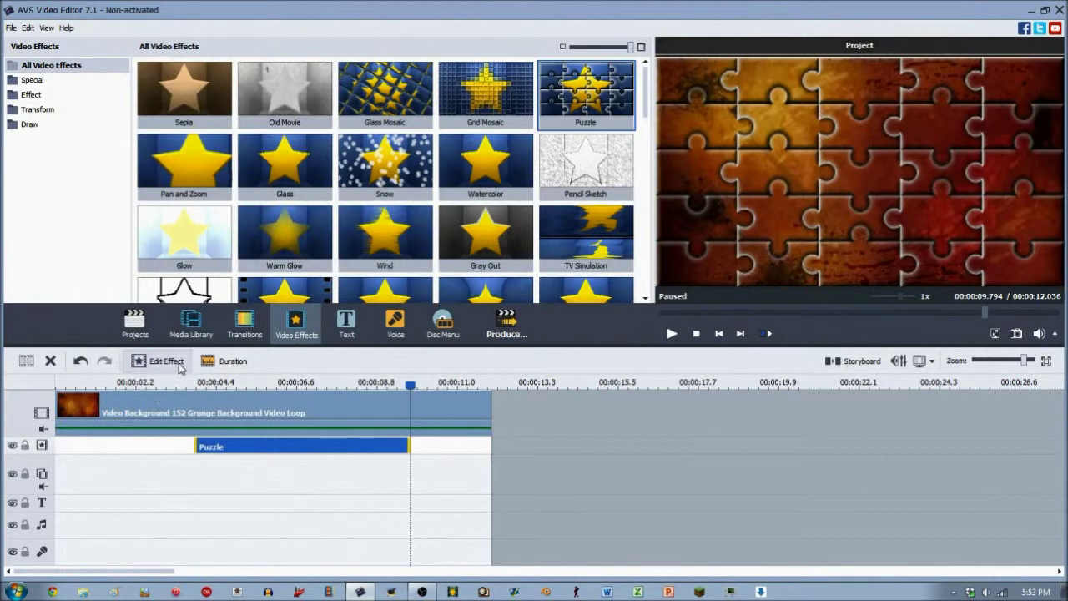
# Step: Play the project from about 4.5 seconds to check the effect, then edit its settings
pyautogui.click(220, 384)
pyautogui.press('space')
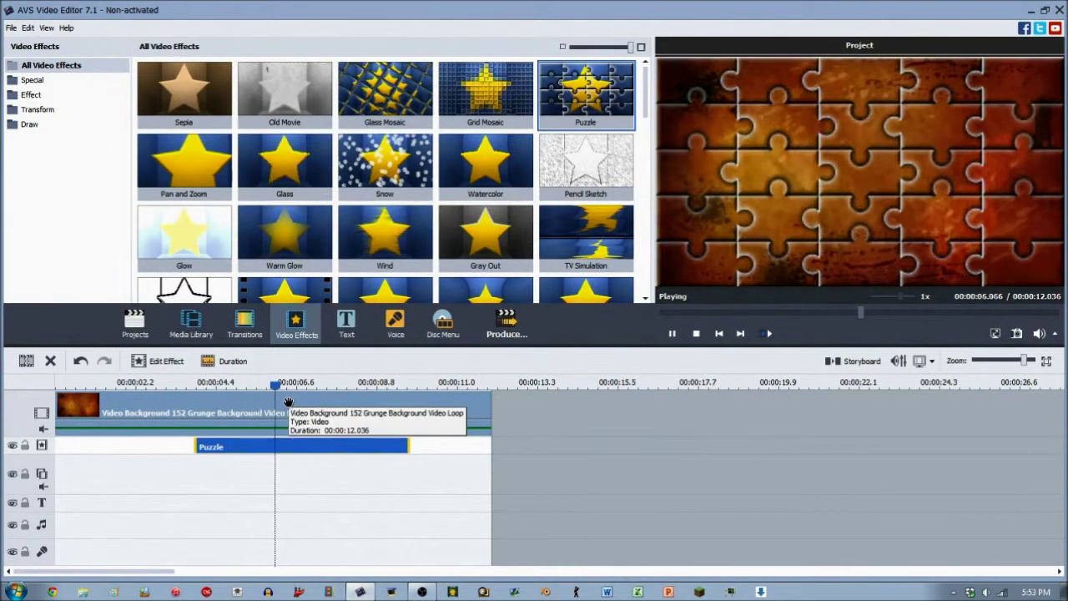
pyautogui.press('space')
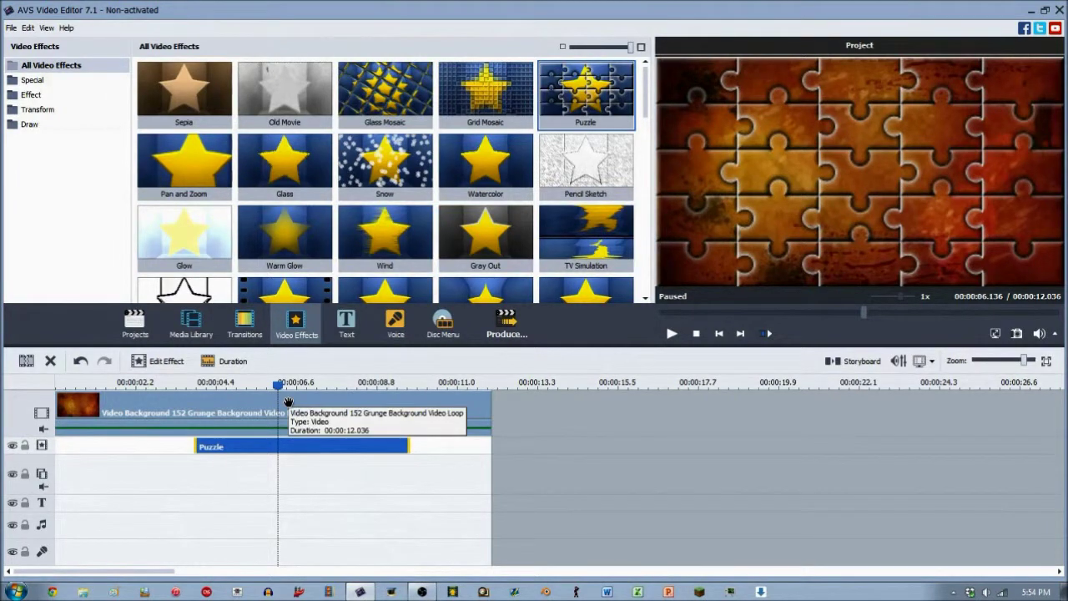
pyautogui.click(160, 363)
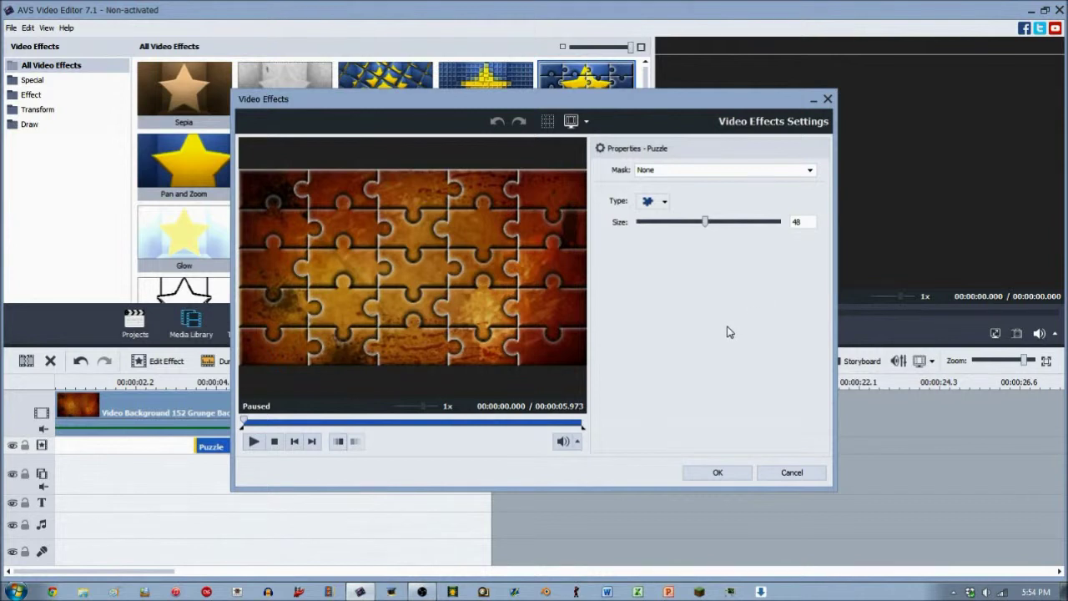
# Step: Check the Mask choices and keep the mask set to None
pyautogui.click(724, 171)
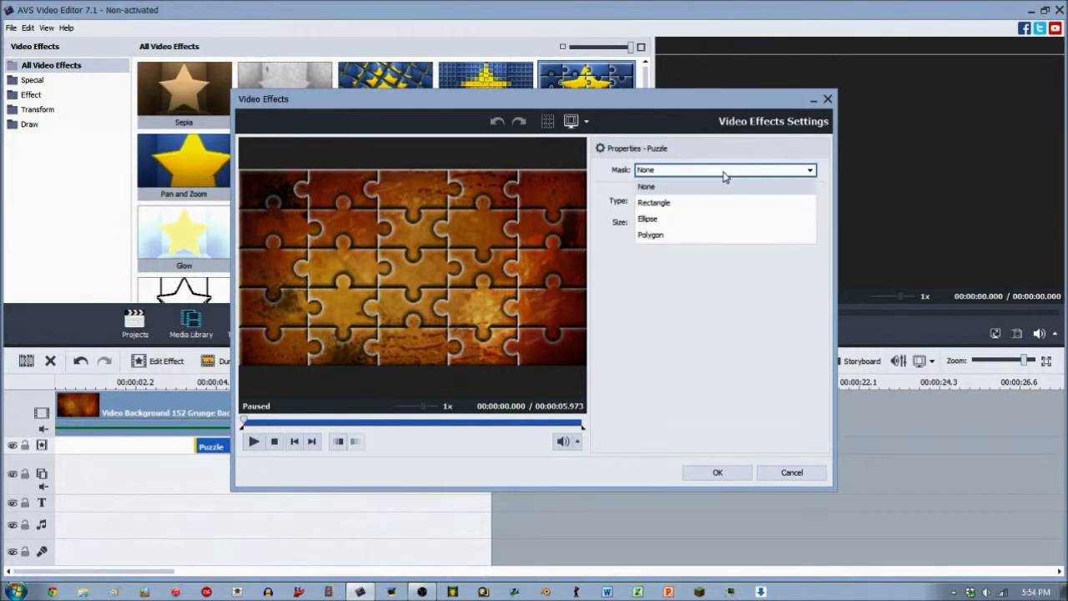
pyautogui.click(747, 171)
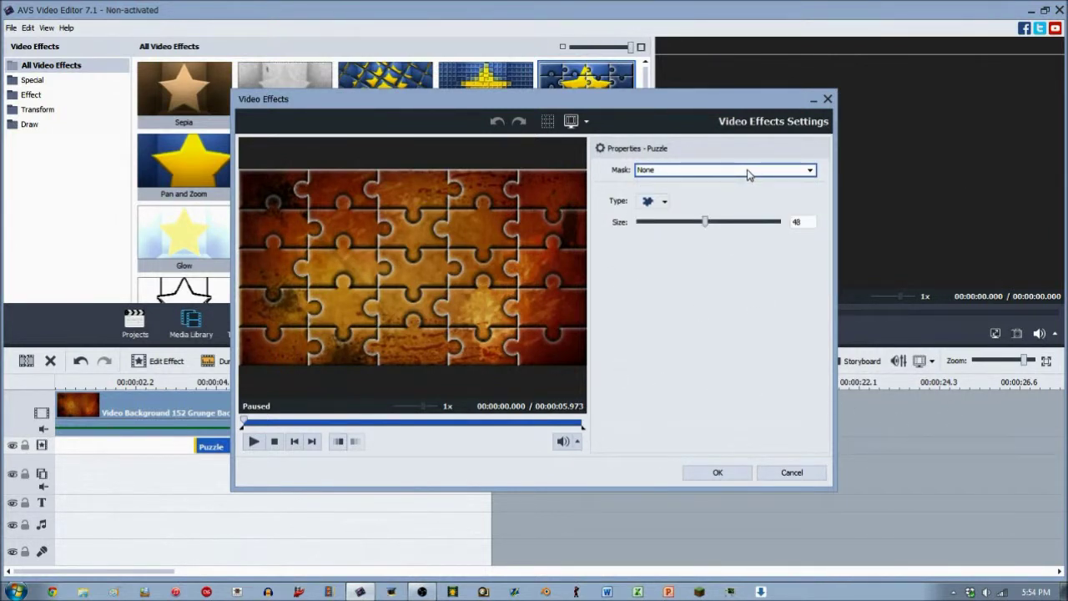
pyautogui.click(731, 172)
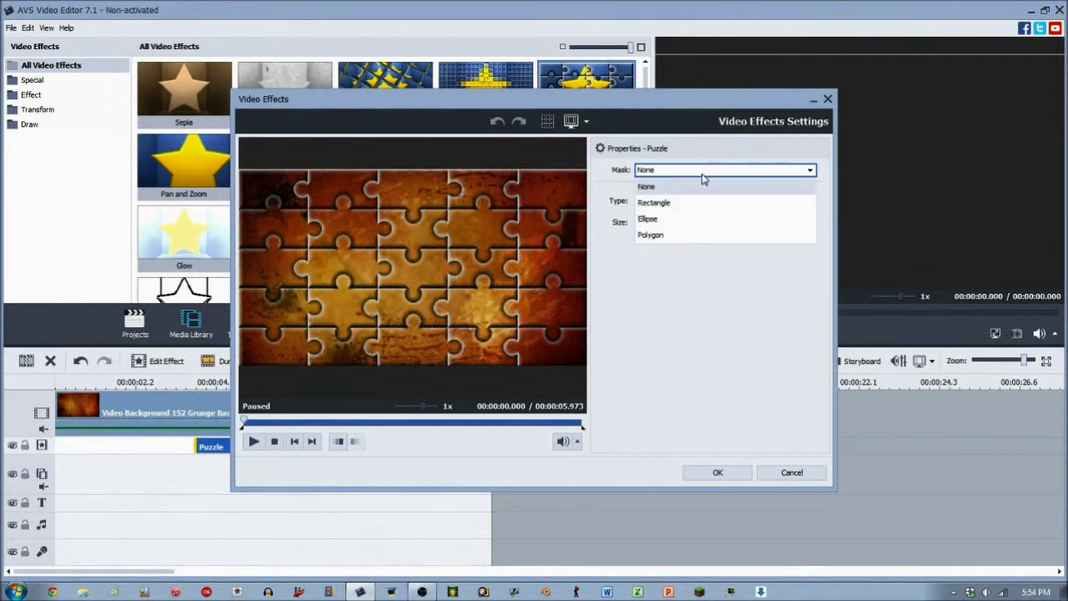
pyautogui.click(606, 189)
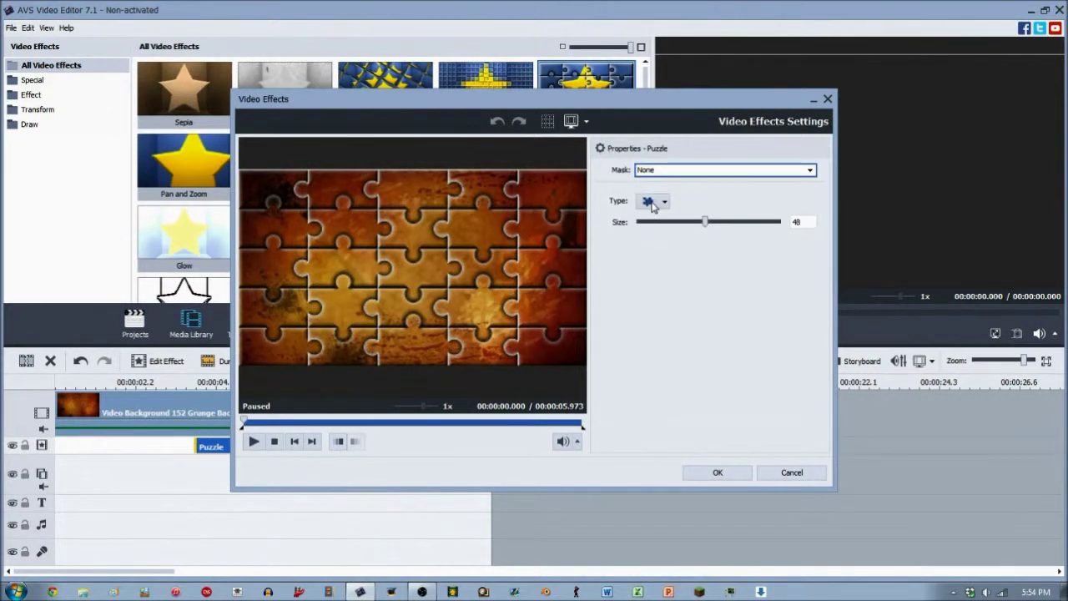
# Step: Try square, hexagon and diamond puzzle pieces, then return to jigsaw
pyautogui.click(650, 205)
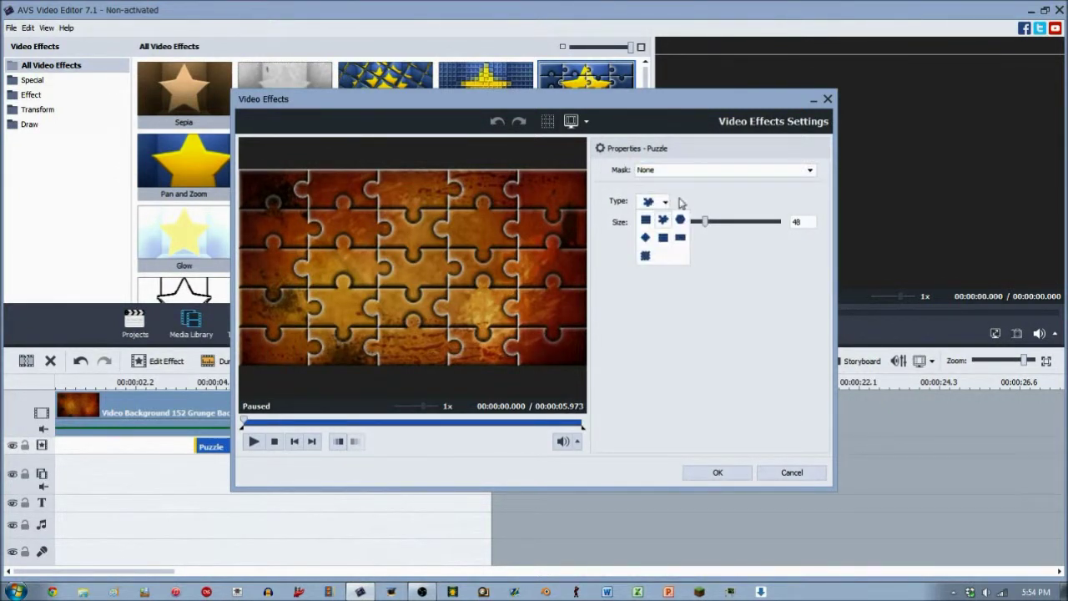
pyautogui.click(645, 219)
pyautogui.click(660, 203)
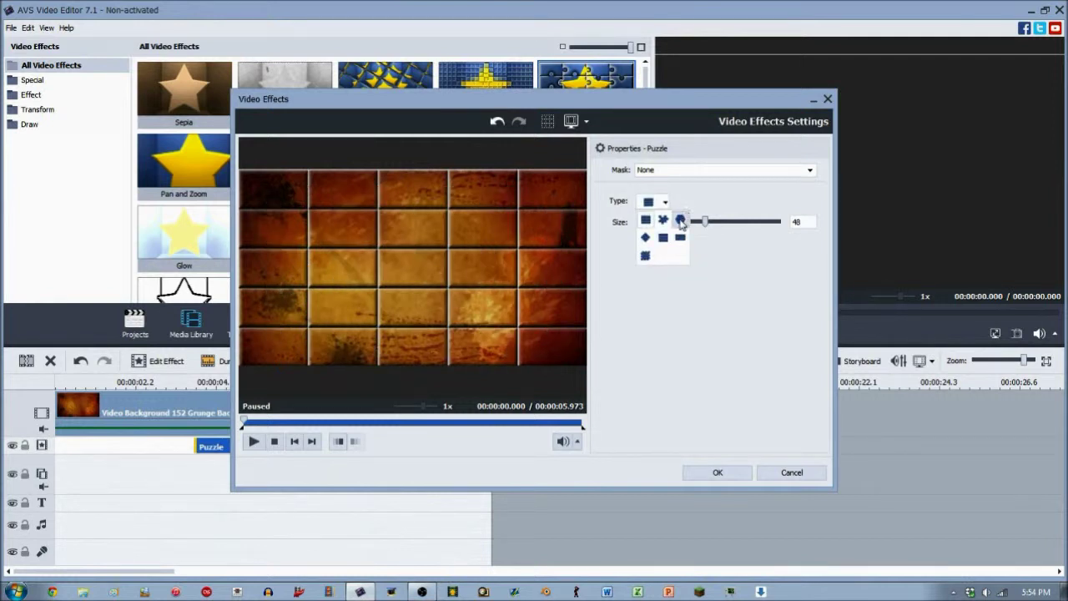
pyautogui.click(680, 220)
pyautogui.click(664, 206)
pyautogui.click(645, 236)
pyautogui.click(661, 204)
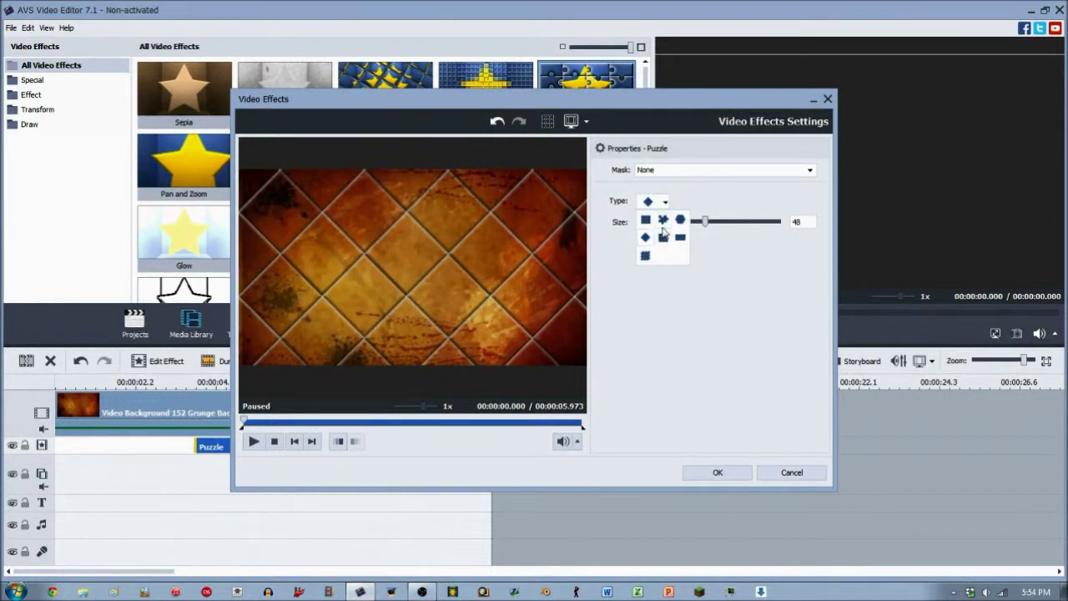
pyautogui.click(663, 219)
# Step: Try brick, triangle, diagonal brick and diamond pieces, then return to jigsaw
pyautogui.click(664, 204)
pyautogui.click(665, 219)
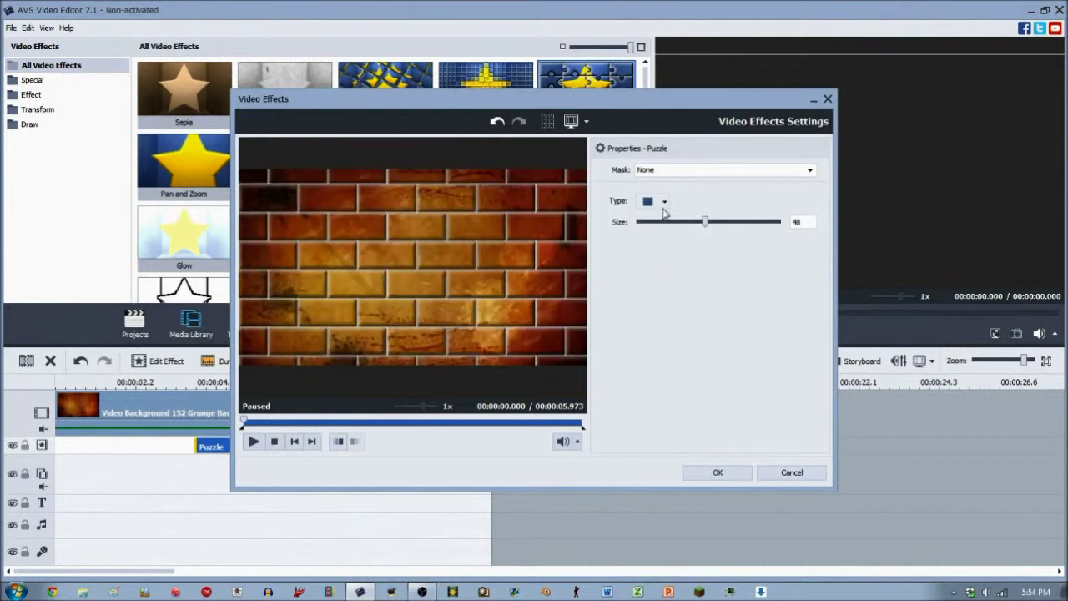
pyautogui.click(665, 206)
pyautogui.click(678, 237)
pyautogui.click(664, 204)
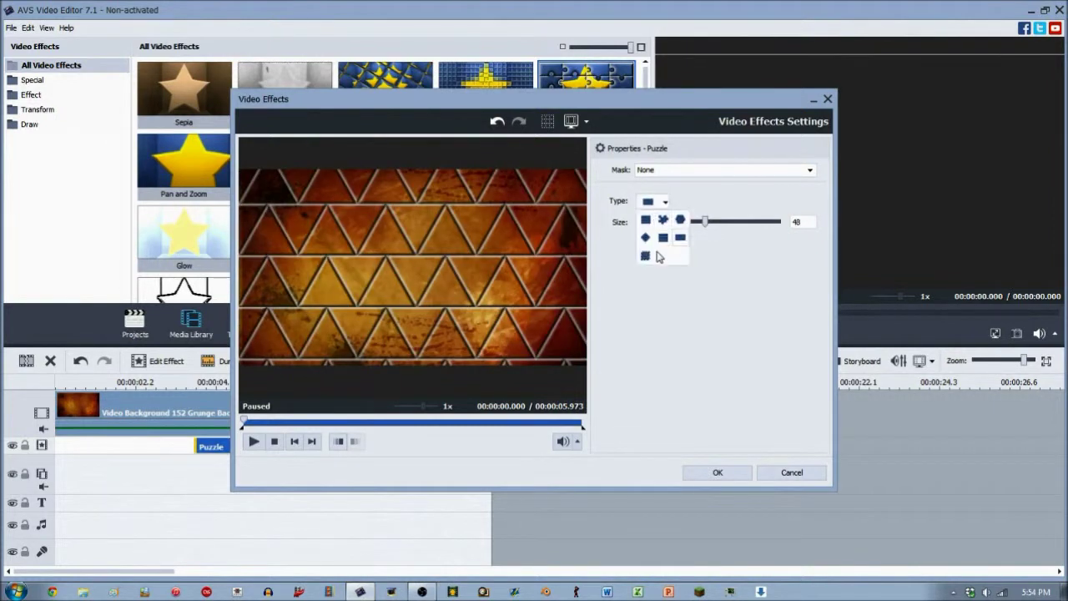
pyautogui.click(655, 255)
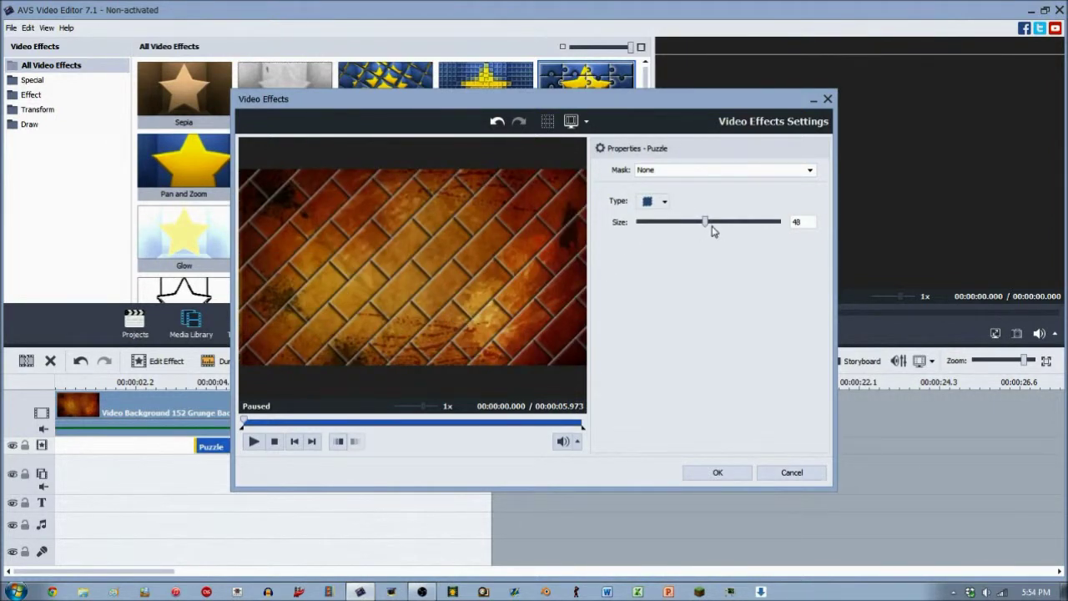
pyautogui.click(655, 204)
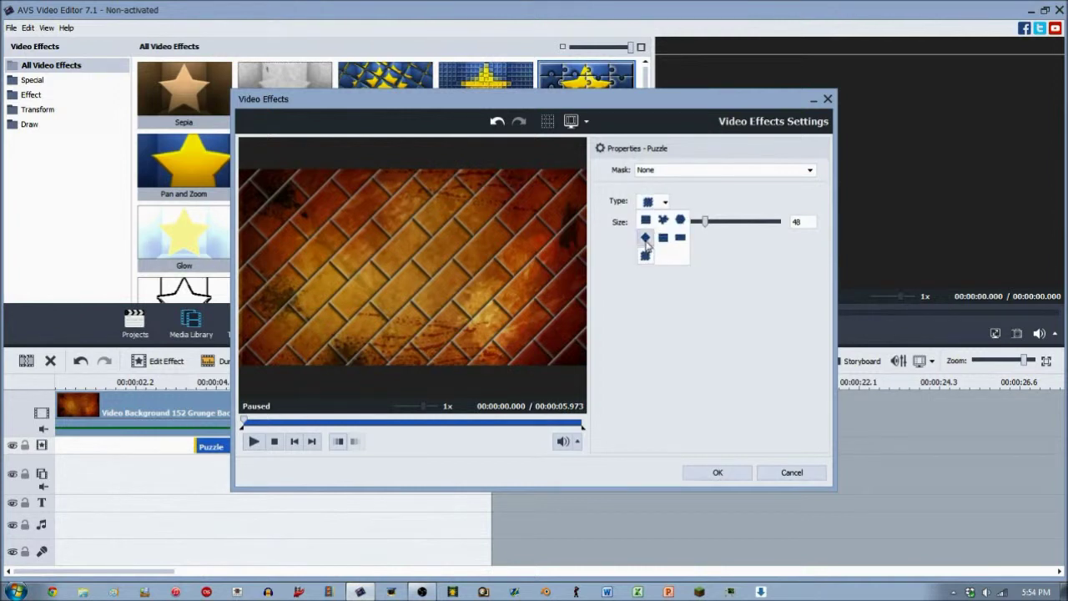
pyautogui.click(646, 239)
pyautogui.click(665, 203)
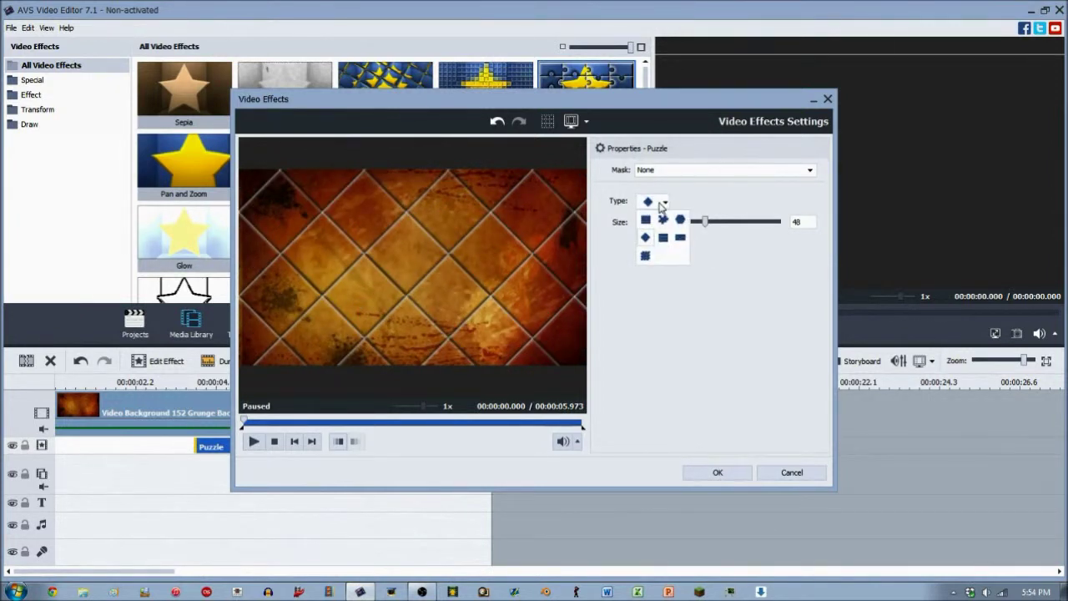
pyautogui.click(680, 218)
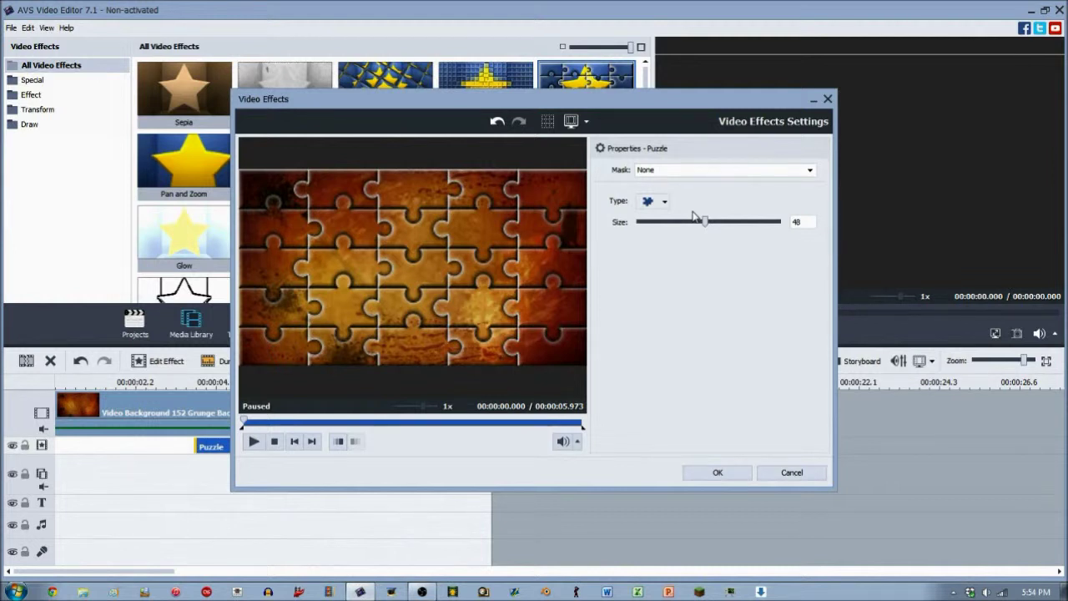
# Step: Compare bricks, diamonds and squares, finally settling on hexagon pieces
pyautogui.click(665, 204)
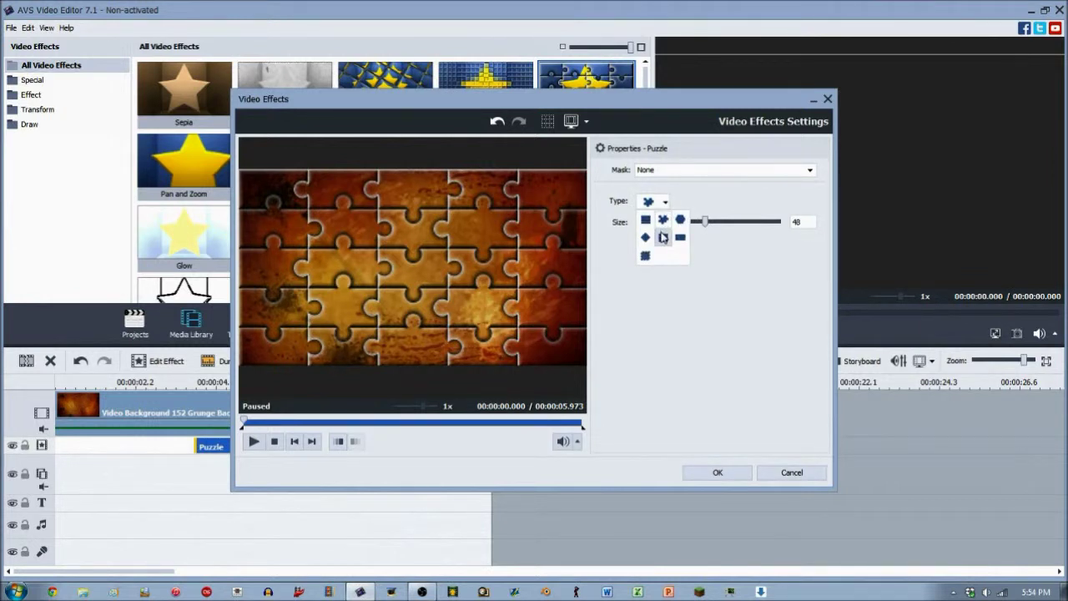
pyautogui.click(662, 237)
pyautogui.click(657, 204)
pyautogui.click(644, 237)
pyautogui.click(654, 204)
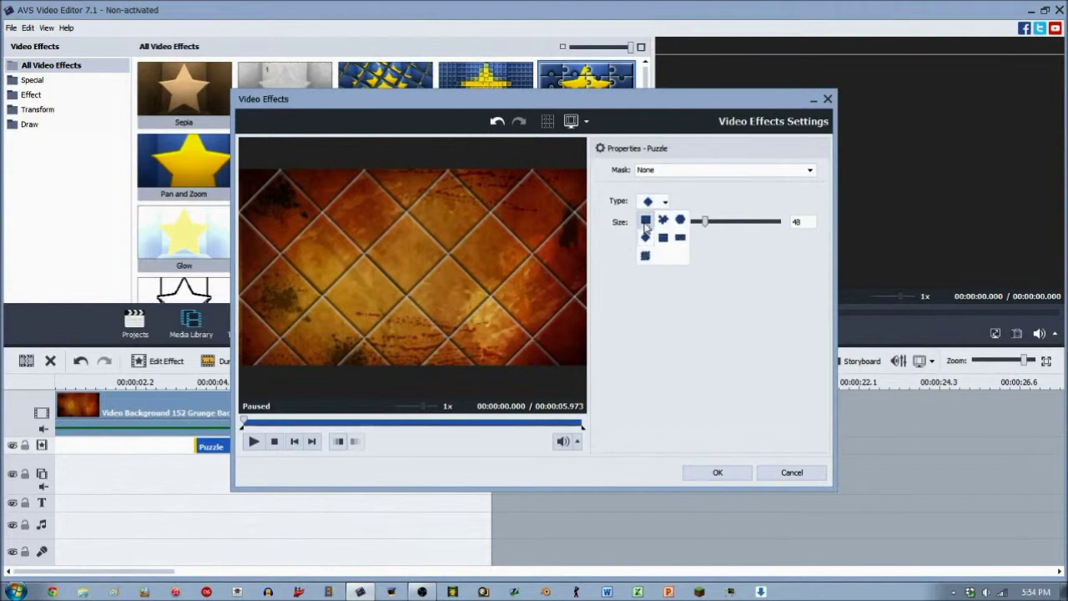
pyautogui.click(645, 220)
pyautogui.click(655, 203)
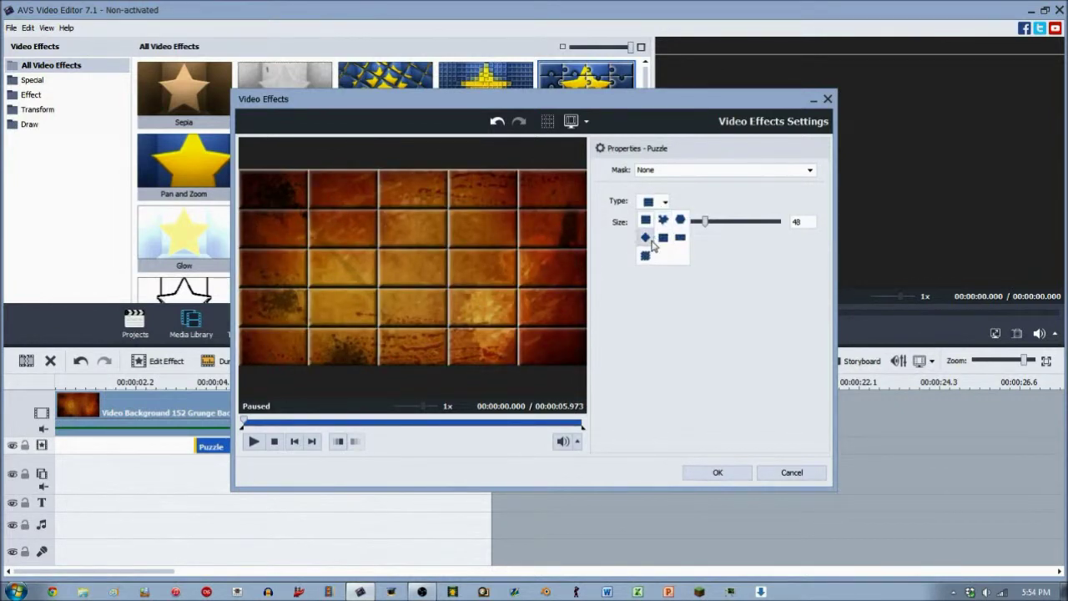
pyautogui.click(645, 238)
pyautogui.click(661, 206)
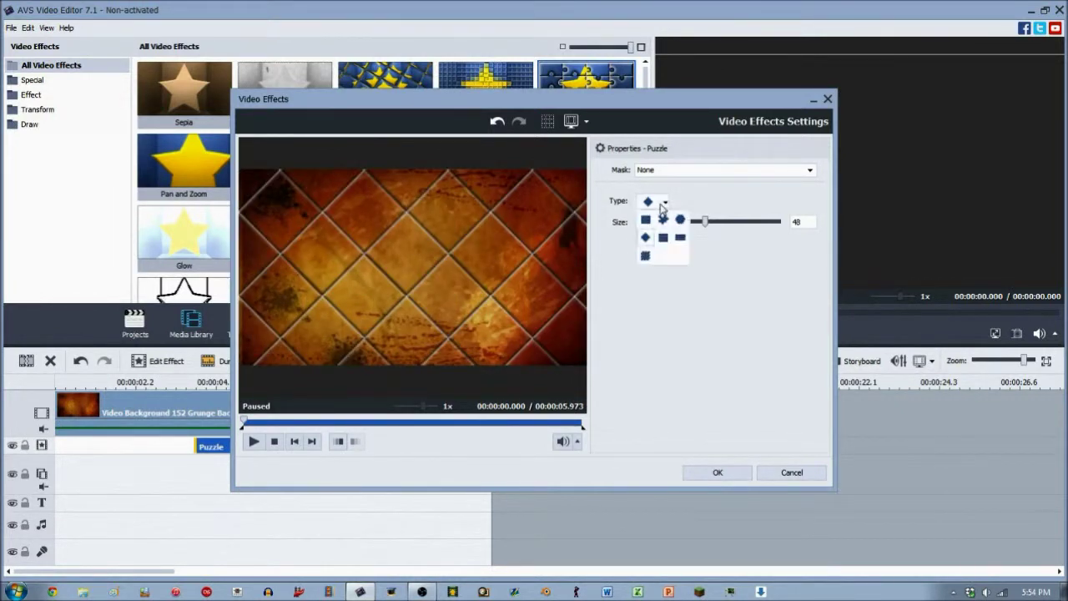
pyautogui.click(680, 220)
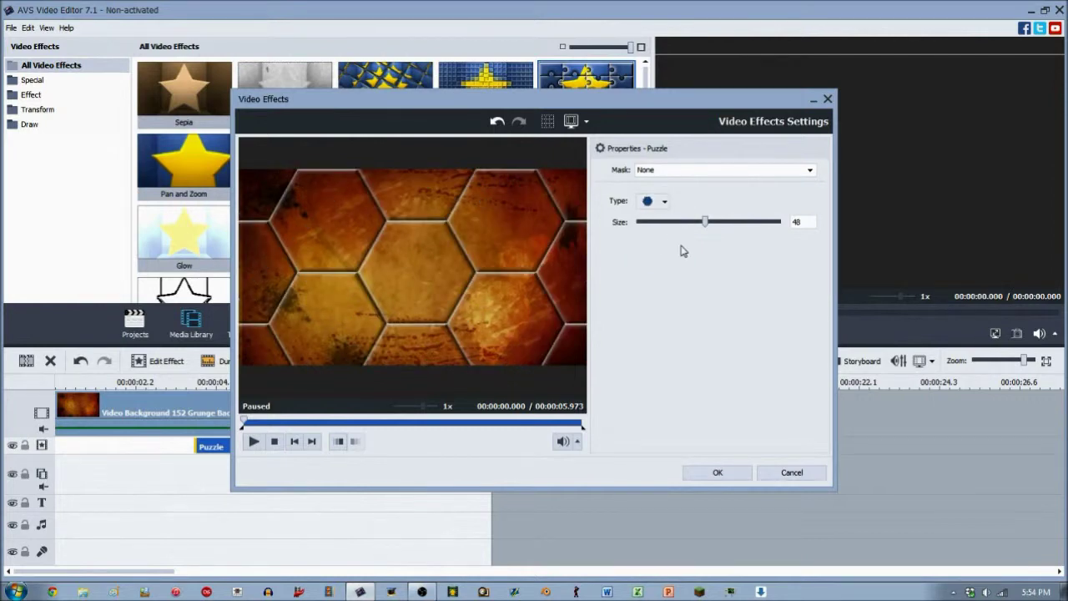
# Step: Set the Puzzle Size to 1 and check the preview at about 1.4 and 3.5 seconds
pyautogui.moveTo(712, 227); pyautogui.dragTo(526, 253)
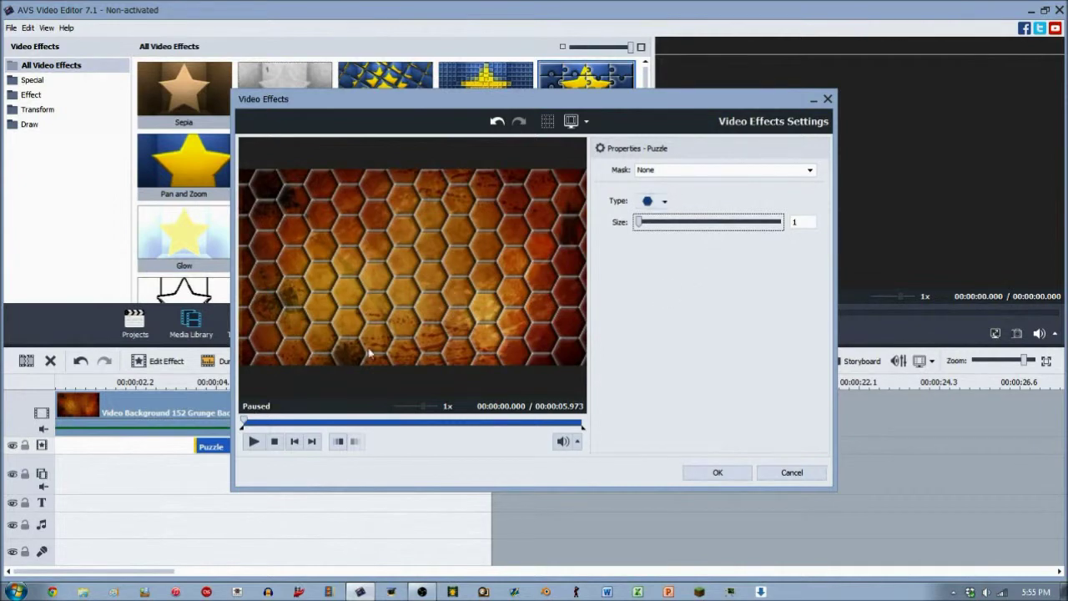
pyautogui.click(322, 424)
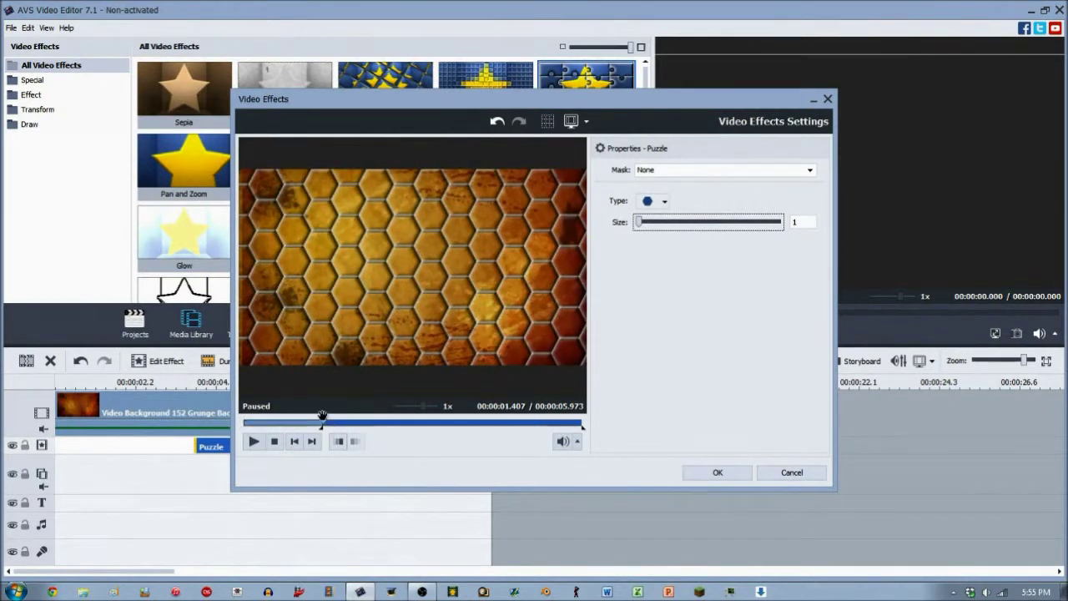
pyautogui.moveTo(243, 420)
pyautogui.mouseDown()
pyautogui.moveTo(444, 420)
pyautogui.moveTo(250, 420)
pyautogui.moveTo(425, 420)
pyautogui.mouseUp()
pyautogui.click(355, 442)
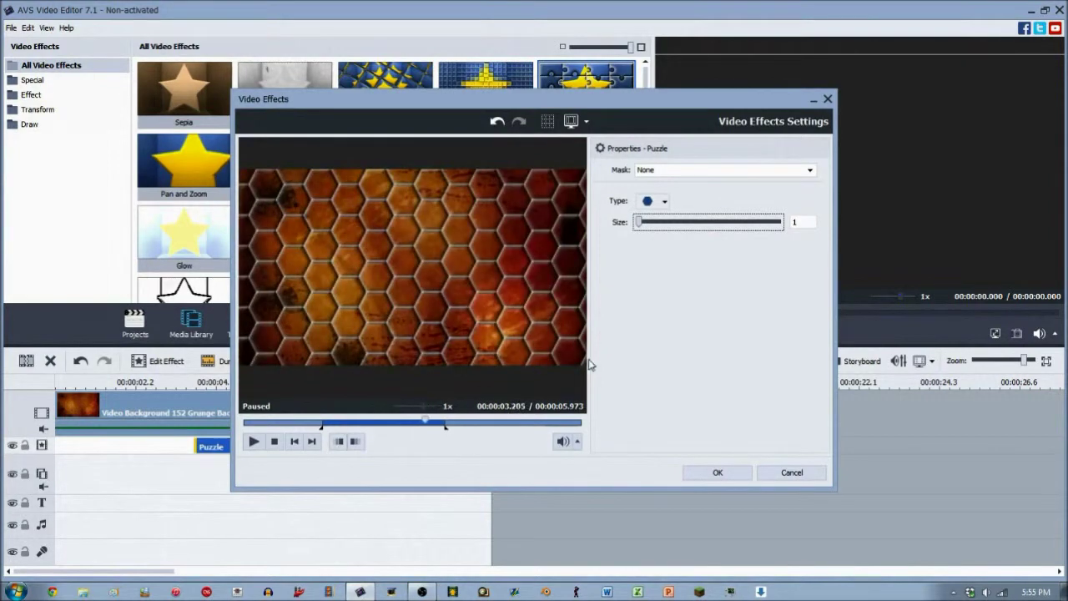
# Step: Switch the pieces back to classic jigsaw and adjust the Size slider
pyautogui.click(654, 201)
pyautogui.click(665, 219)
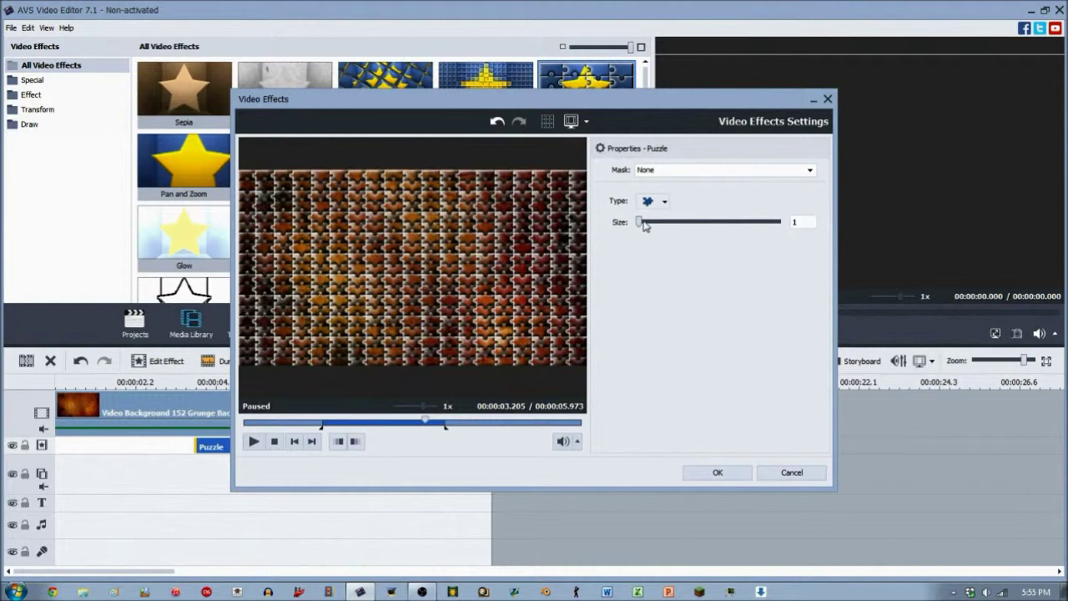
pyautogui.moveTo(643, 223)
pyautogui.mouseDown()
pyautogui.moveTo(765, 225)
pyautogui.moveTo(636, 225)
pyautogui.mouseUp()
# Step: Set the Mask to Rectangle and the piece type to diamonds
pyautogui.click(668, 170)
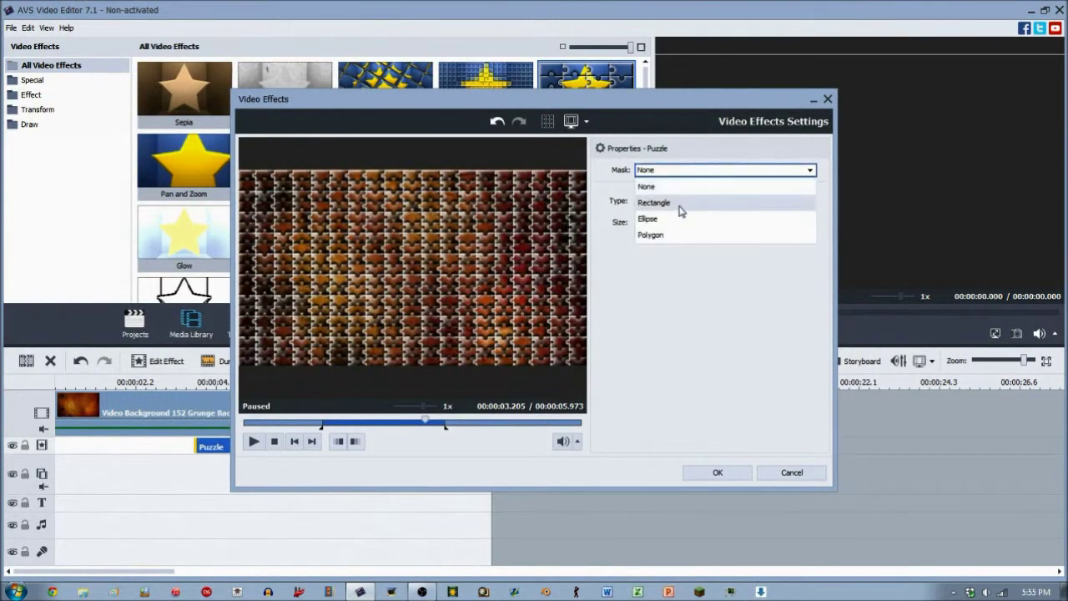
pyautogui.click(680, 209)
pyautogui.click(655, 201)
pyautogui.click(647, 237)
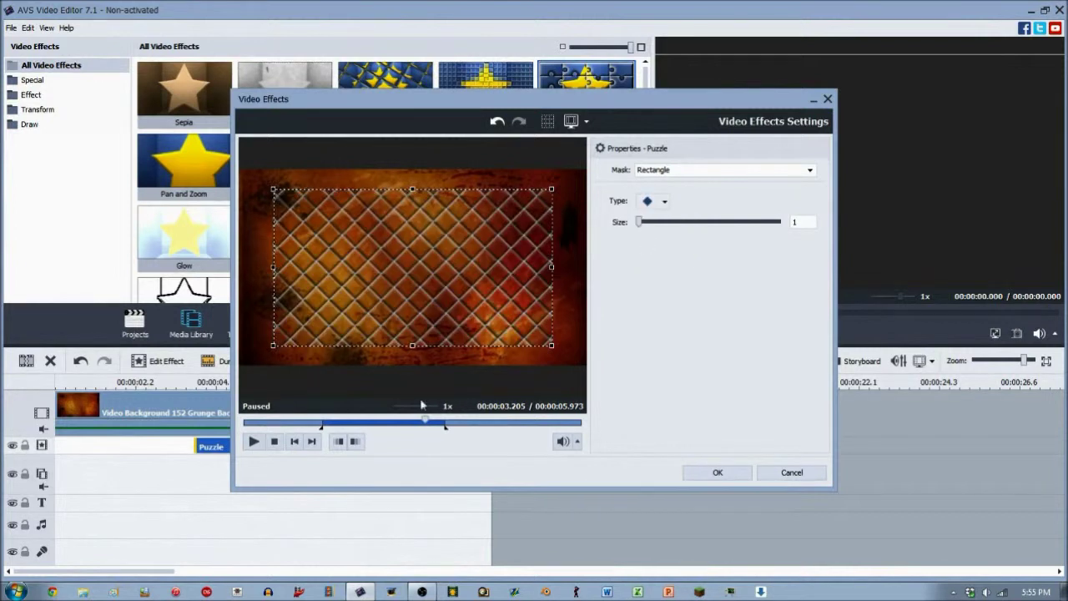
# Step: Shrink the rectangle mask from its top-right corner and apply the settings
pyautogui.moveTo(427, 422); pyautogui.dragTo(478, 421)
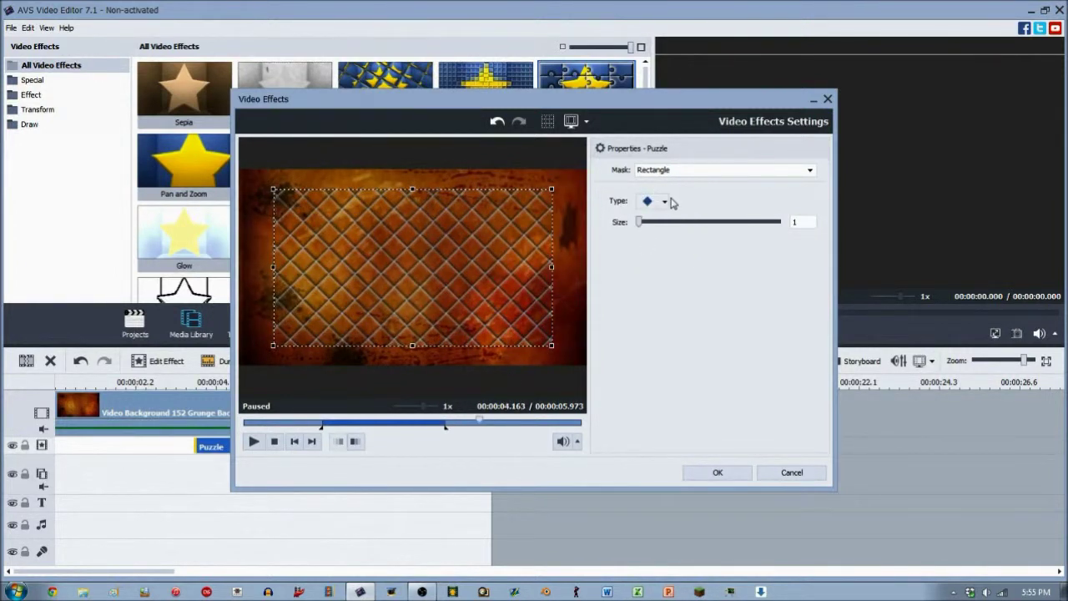
pyautogui.moveTo(552, 190); pyautogui.dragTo(463, 249)
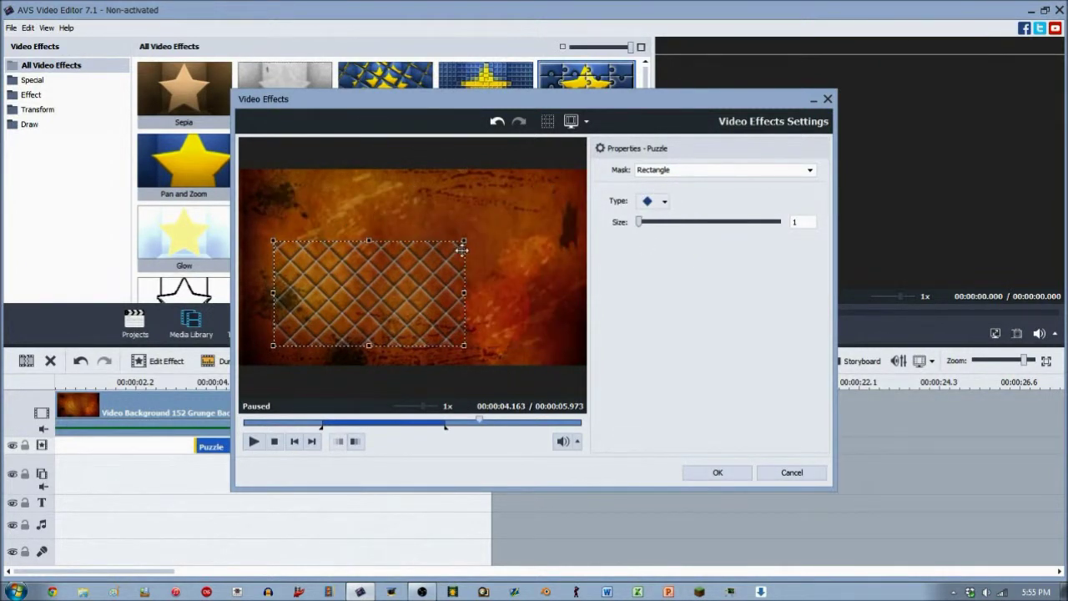
pyautogui.click(716, 472)
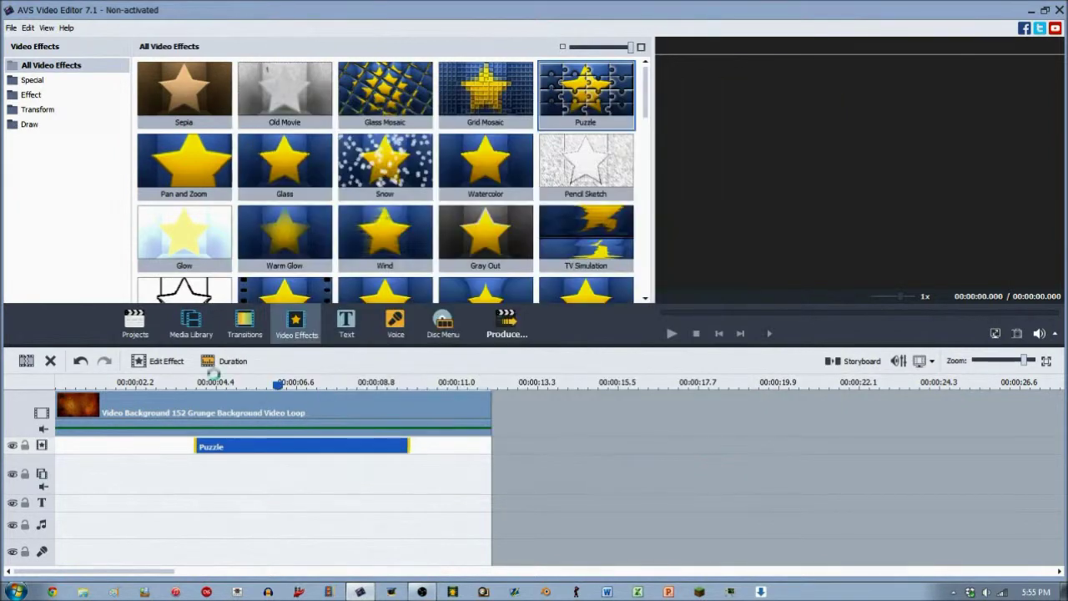
# Step: Play the project from about 3.4 seconds to watch the masked effect, then reopen its settings
pyautogui.click(180, 384)
pyautogui.press('space')
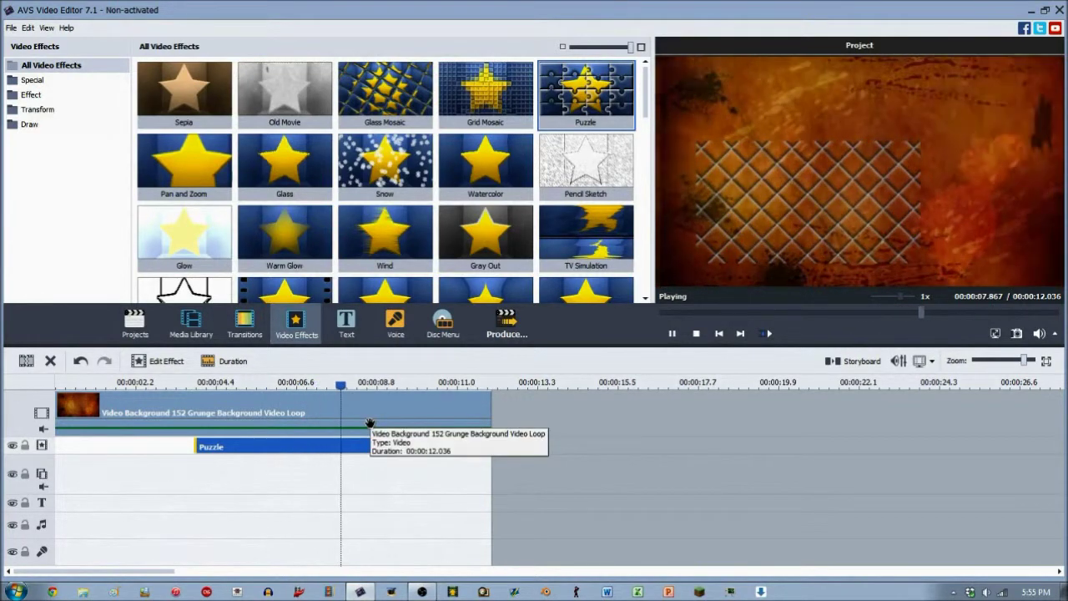
pyautogui.press('space')
pyautogui.click(140, 361)
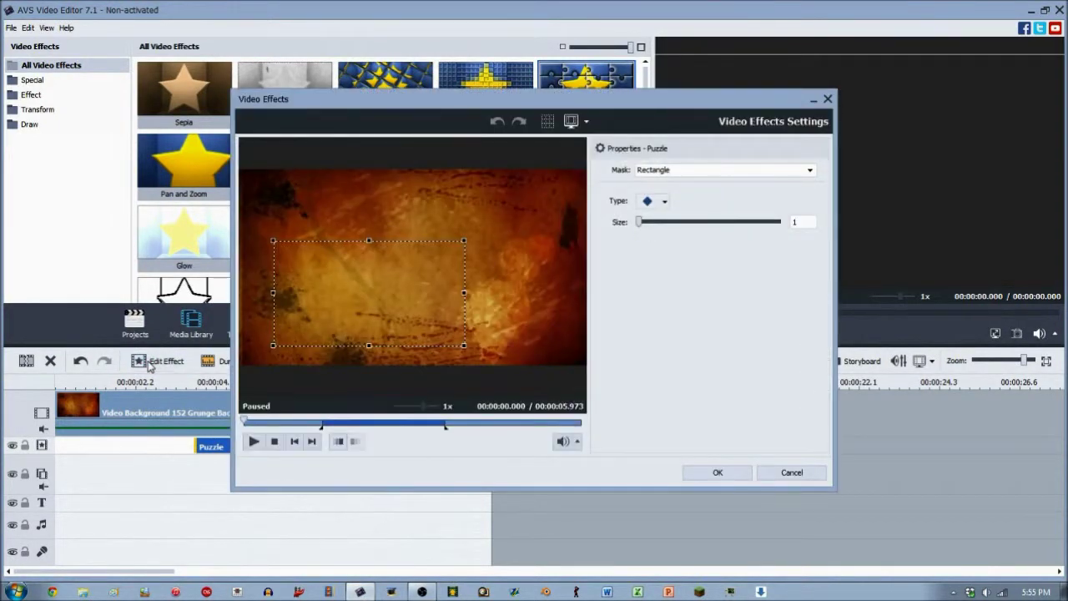
# Step: Switch the Puzzle pieces to hexagons, previewing at 2.4 seconds
pyautogui.click(382, 423)
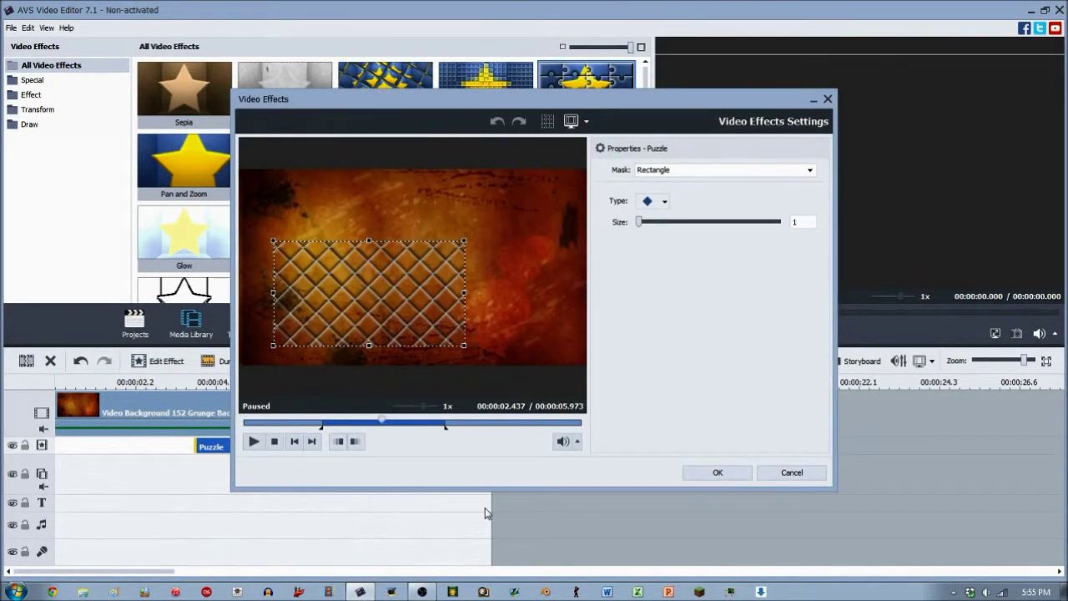
pyautogui.click(665, 202)
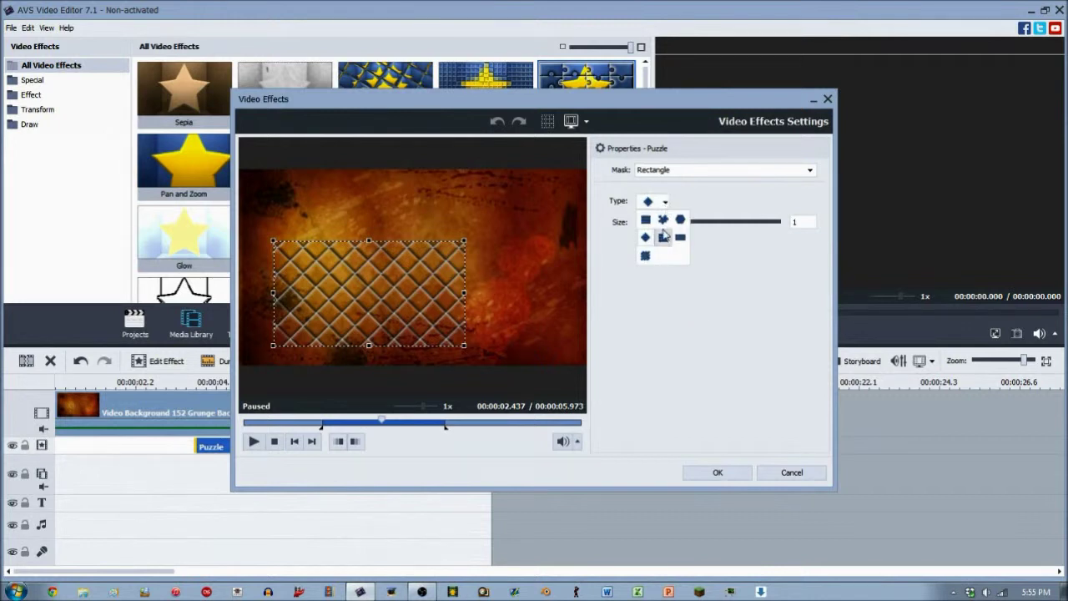
pyautogui.click(680, 219)
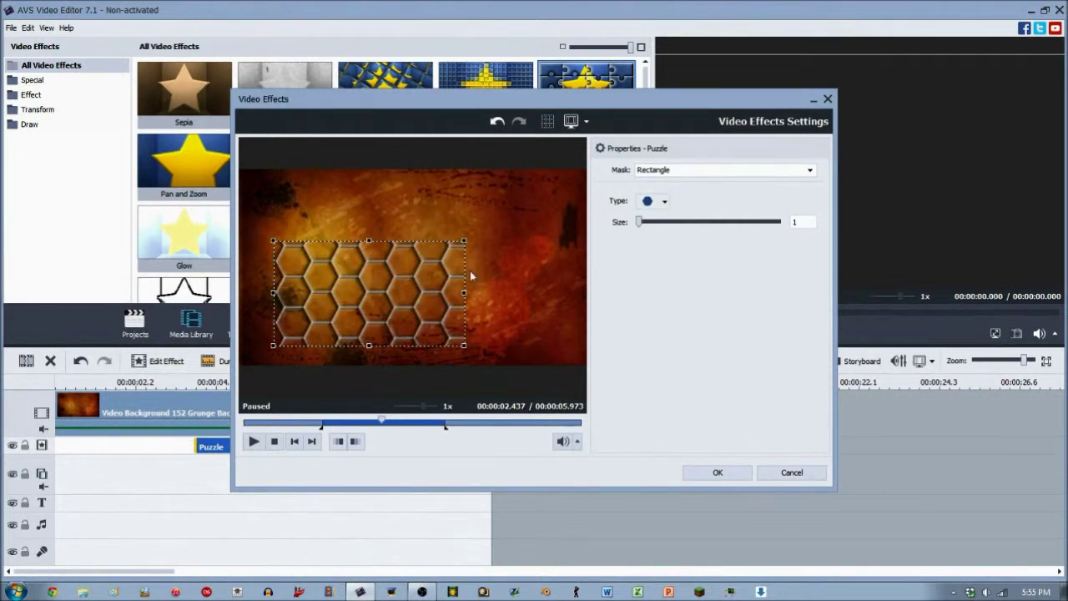
# Step: Stretch the rectangle mask across the whole frame and set Size to 11
pyautogui.moveTo(465, 242); pyautogui.dragTo(584, 170)
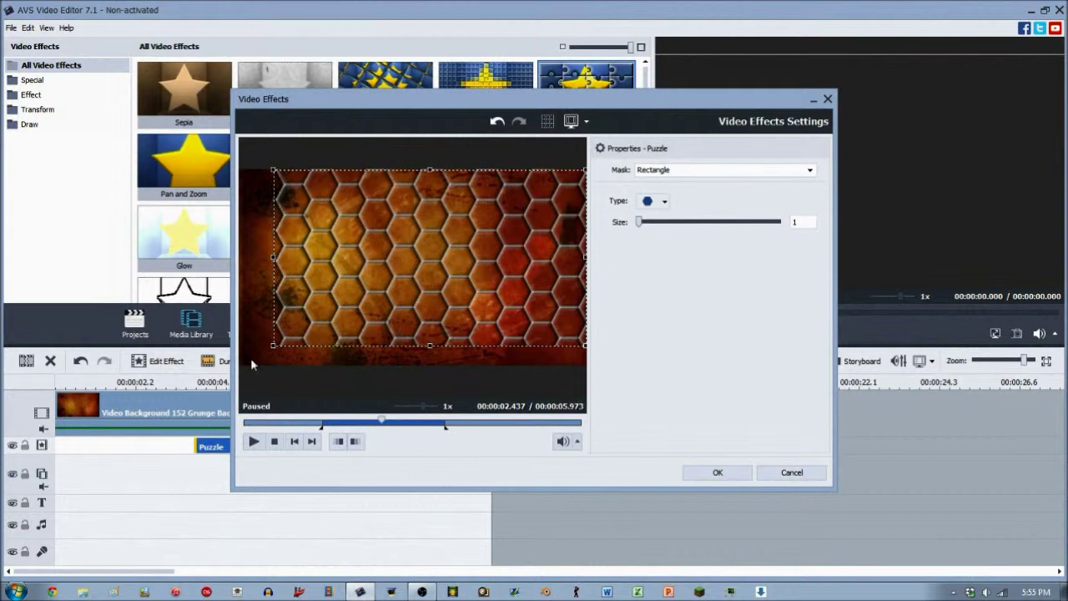
pyautogui.moveTo(273, 347); pyautogui.dragTo(240, 367)
pyautogui.moveTo(459, 265); pyautogui.dragTo(460, 261)
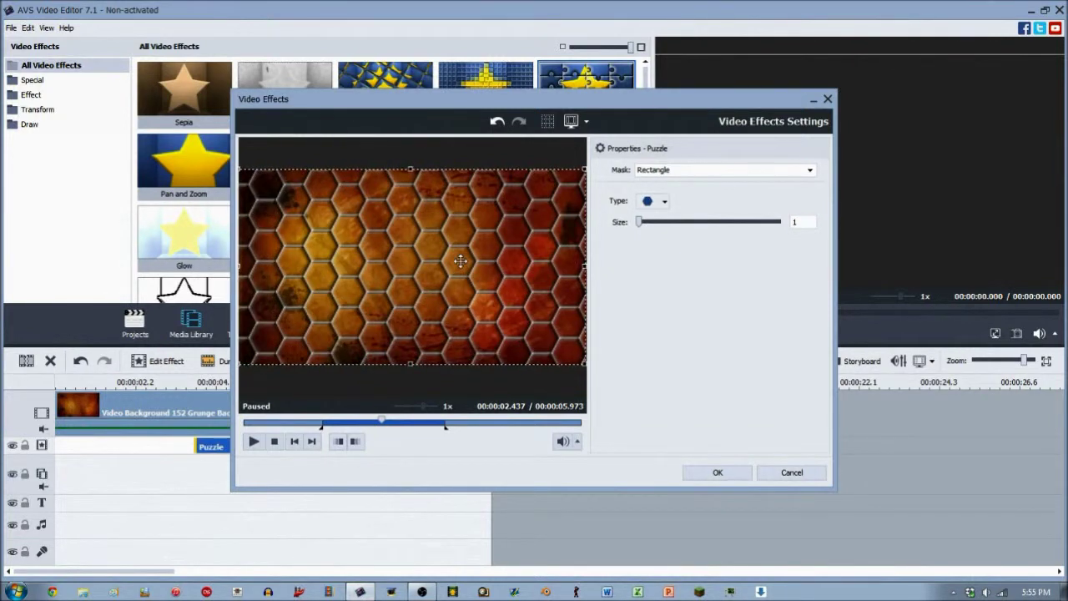
pyautogui.moveTo(509, 285); pyautogui.dragTo(483, 273)
pyautogui.moveTo(562, 357)
pyautogui.mouseDown()
pyautogui.moveTo(587, 370)
pyautogui.moveTo(539, 322)
pyautogui.moveTo(565, 339)
pyautogui.mouseUp()
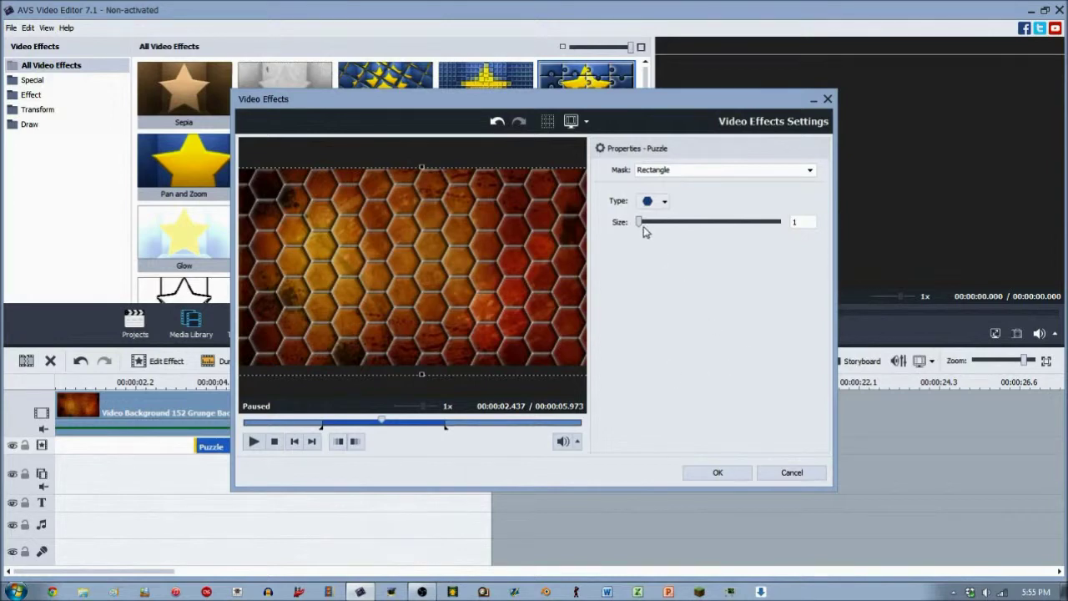
pyautogui.moveTo(642, 231); pyautogui.dragTo(655, 229)
# Step: Confirm the hexagon Puzzle settings with OK to apply the honeycomb effect
pyautogui.click(732, 467)
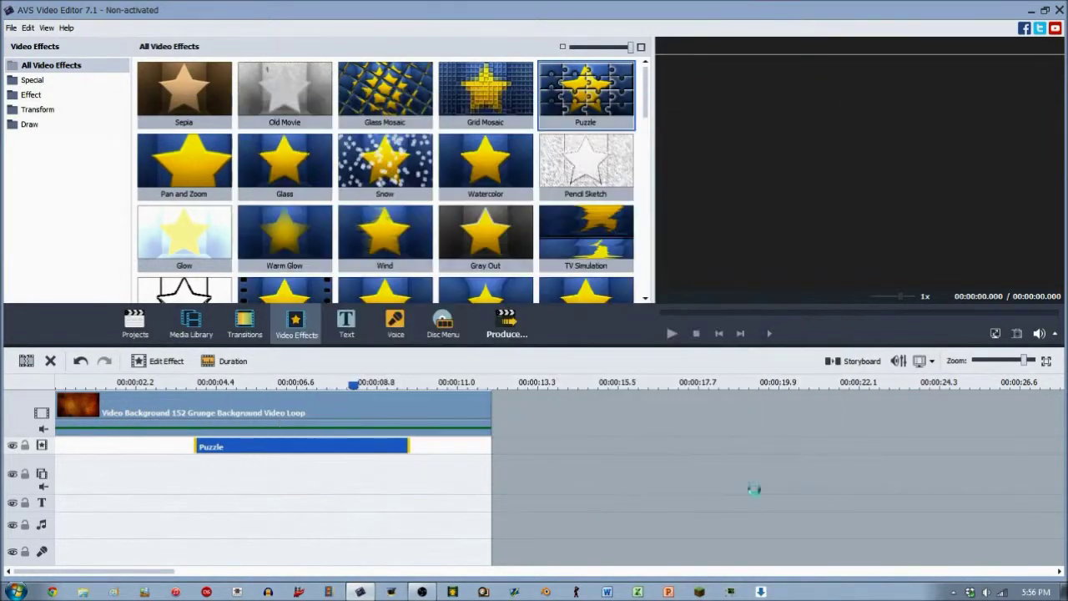